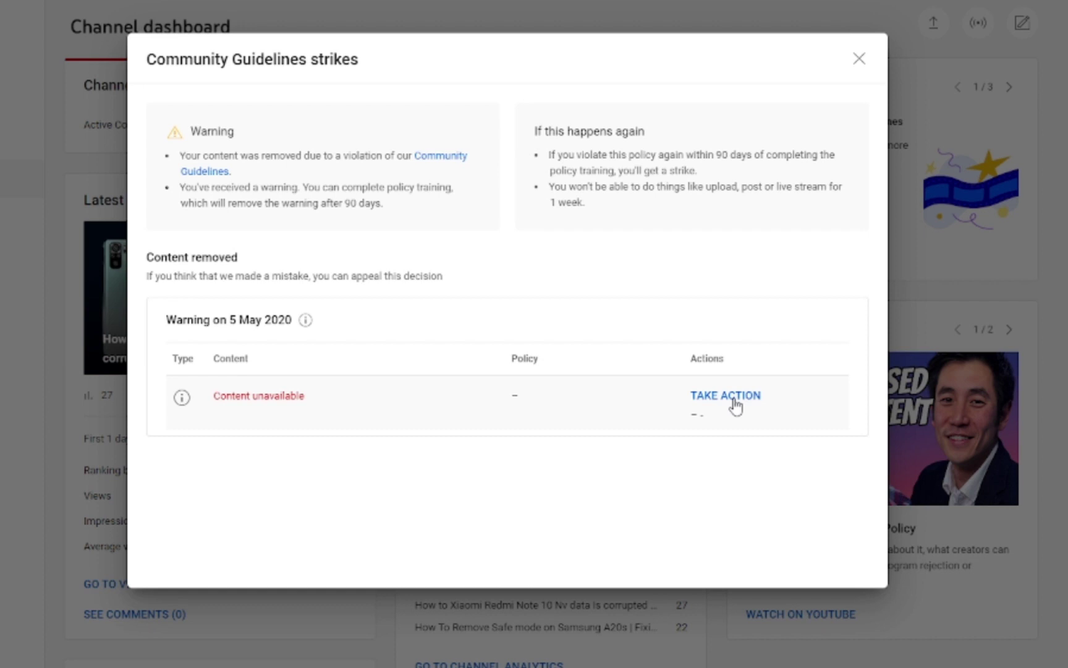
# Step: Take action on the Community Guidelines warning of 5 May 2020 and proceed through its issue review into the policy training questions
pyautogui.click(726, 396)
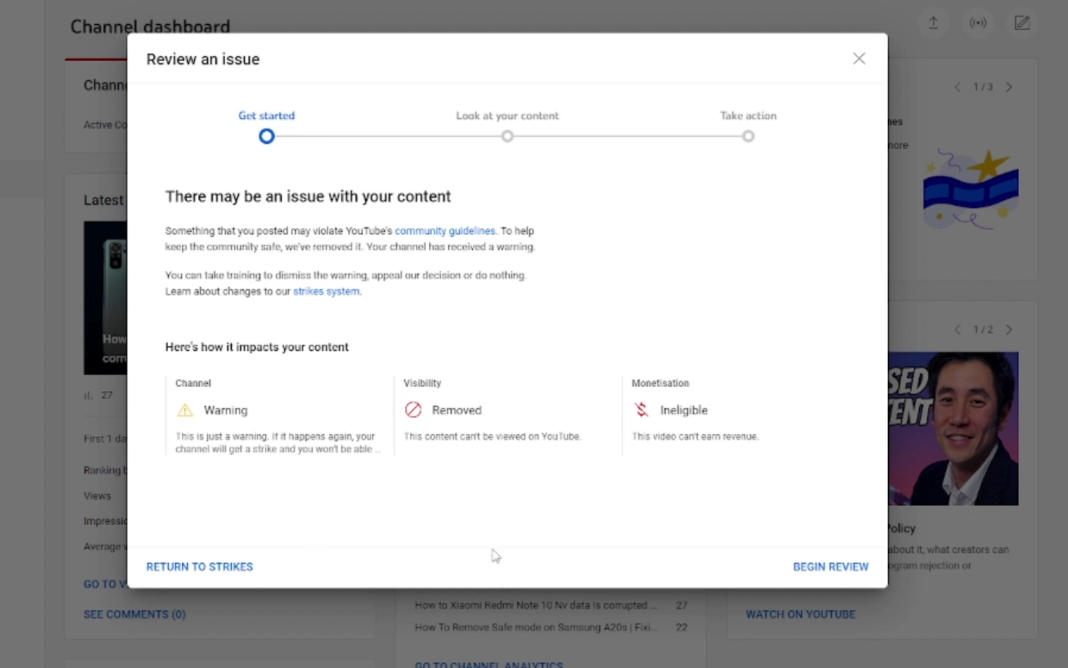
pyautogui.click(818, 572)
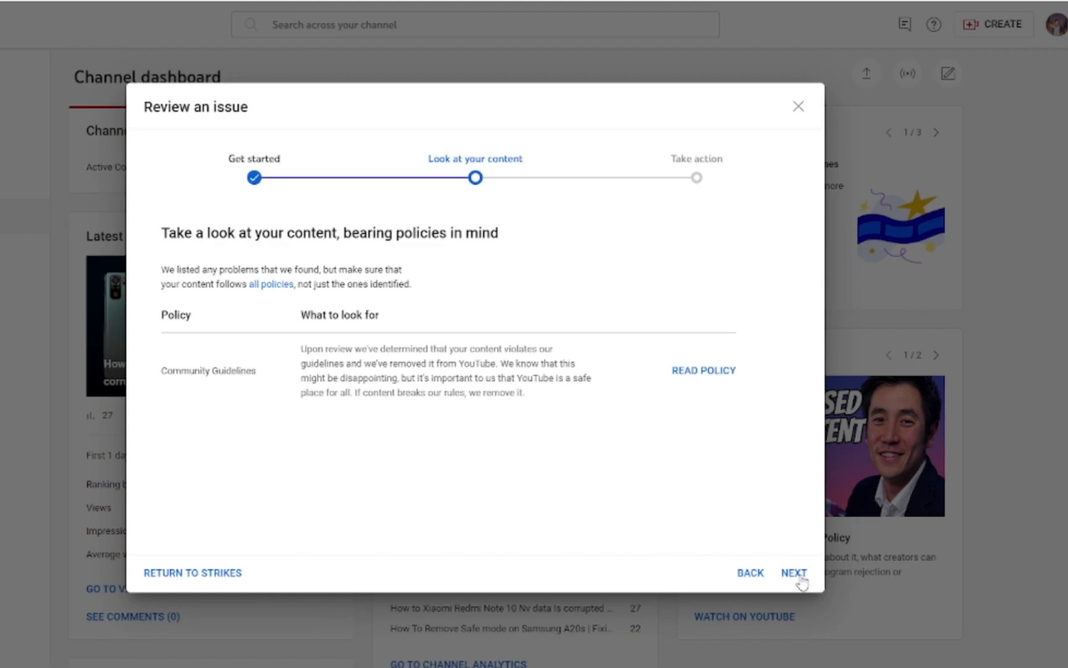
pyautogui.click(801, 575)
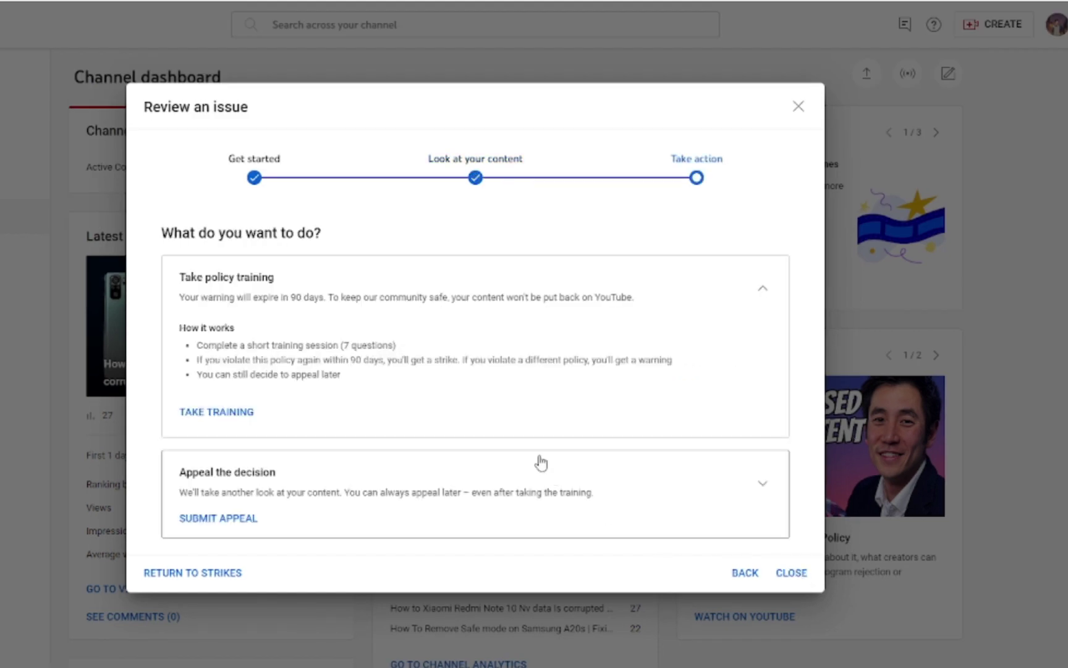
pyautogui.click(230, 413)
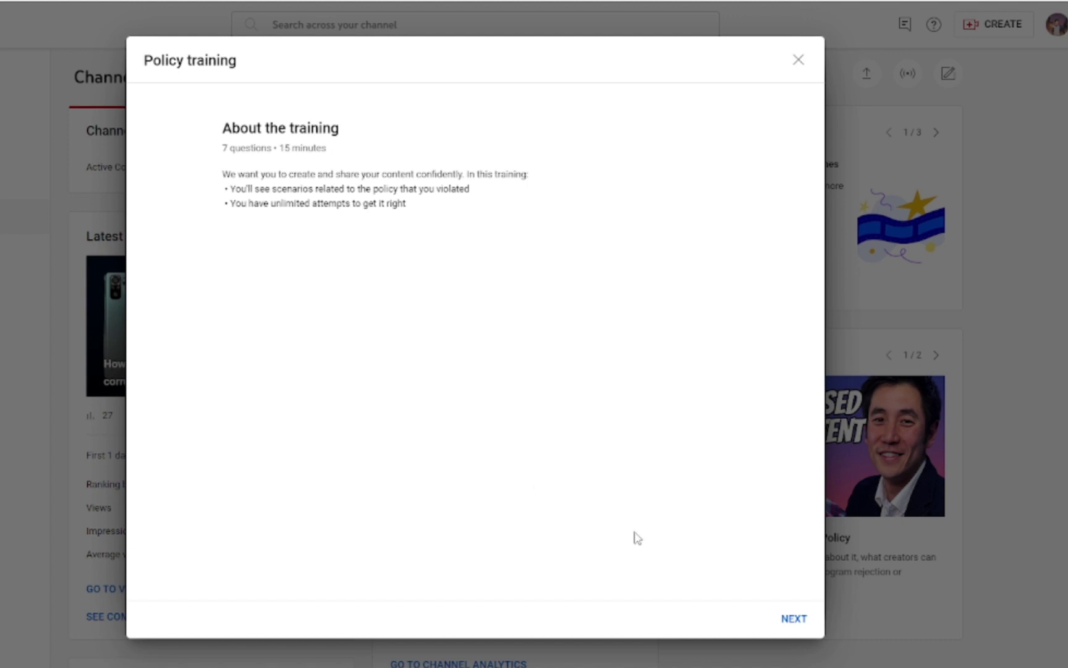
pyautogui.click(790, 618)
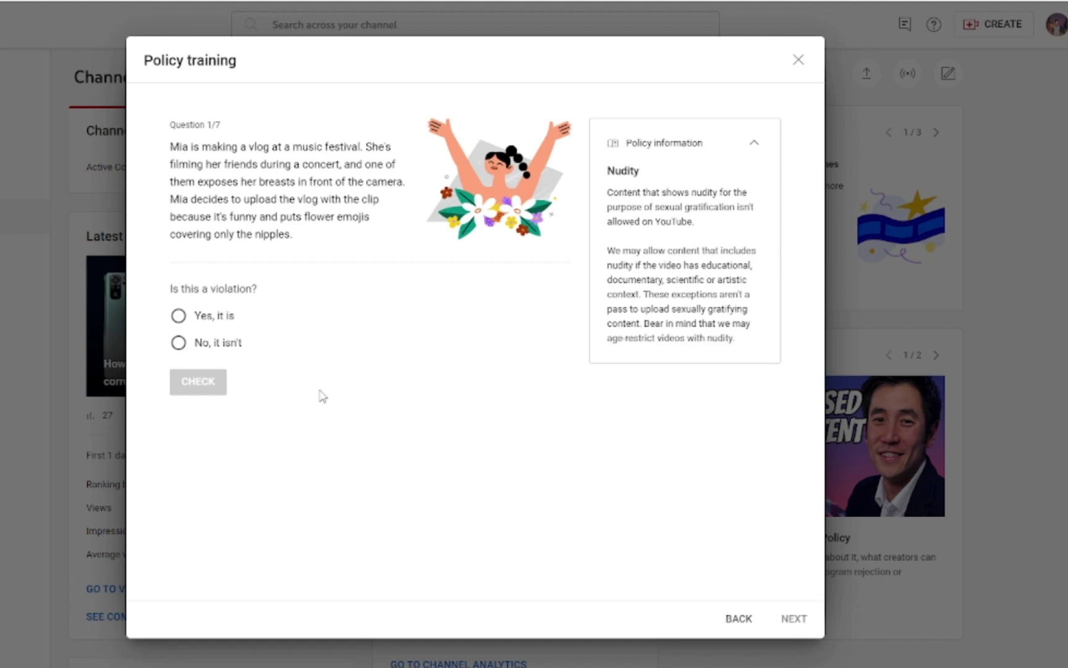
# Step: Answer training question 1 on nudity with "No, it isn't" and question 2 on digital security with "Yes, it is", checking each answer
pyautogui.click(178, 343)
pyautogui.click(194, 385)
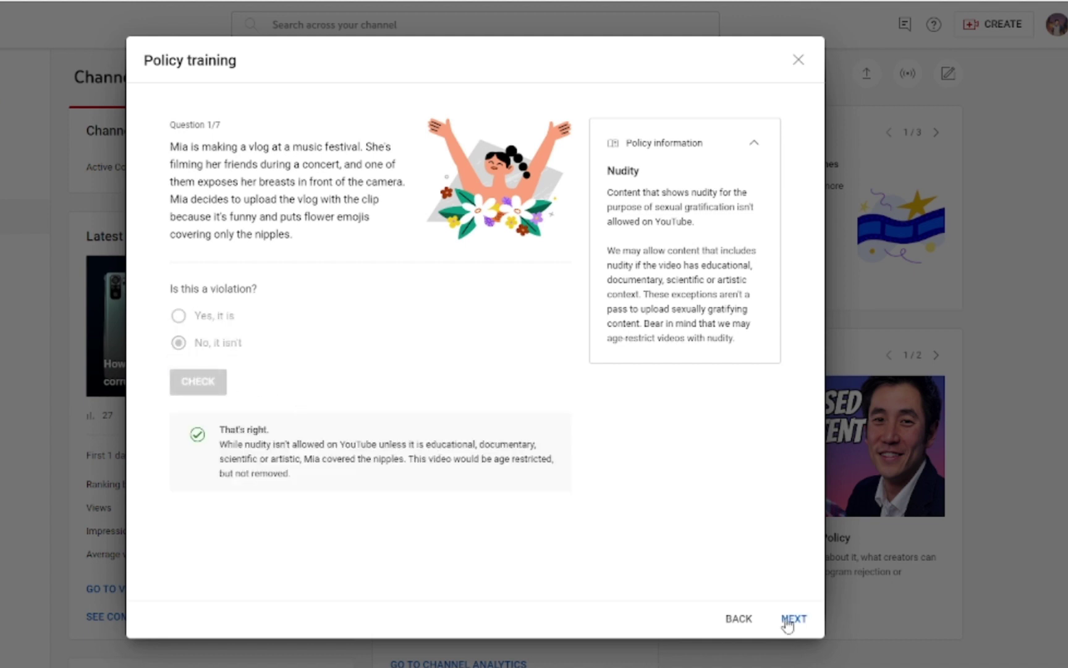
pyautogui.click(792, 619)
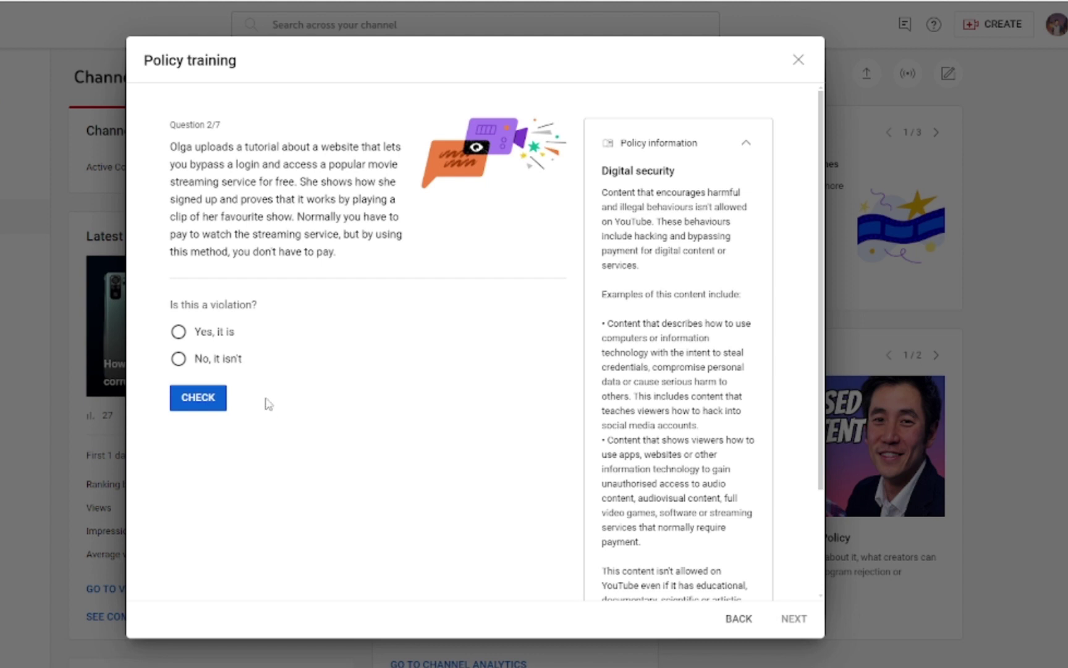
pyautogui.click(176, 333)
pyautogui.click(193, 397)
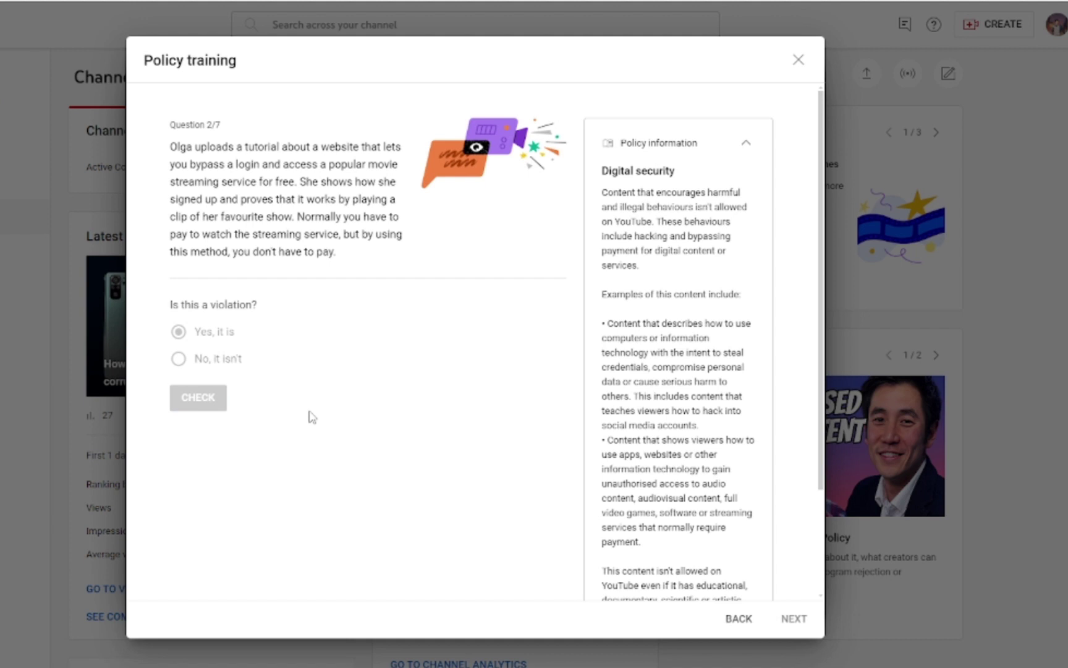
pyautogui.click(803, 619)
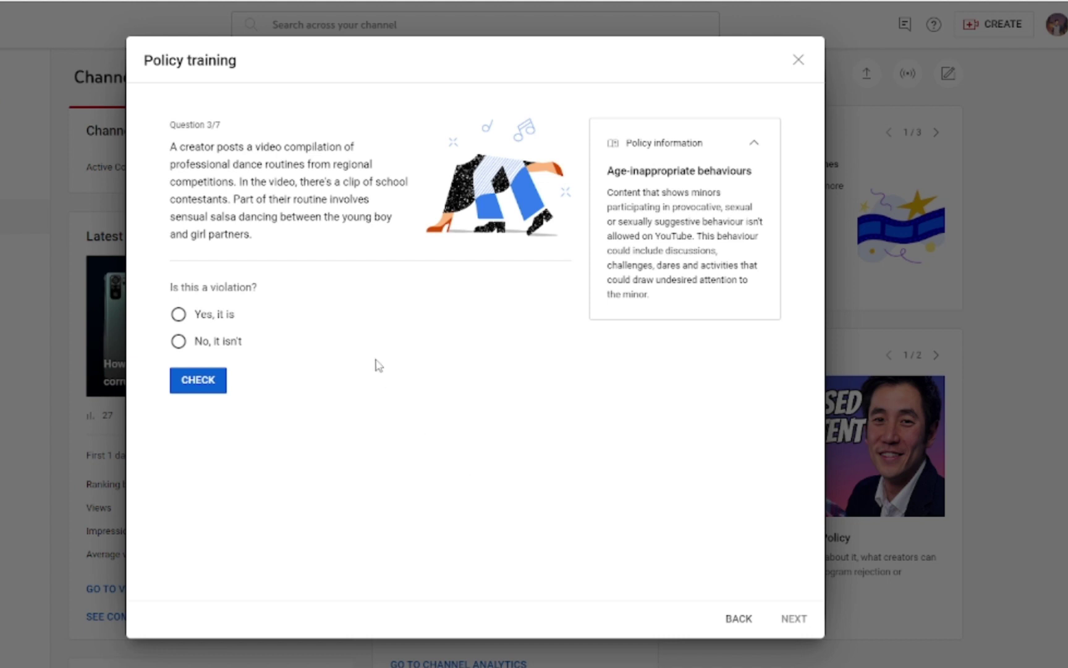
# Step: Answer question 3 on age-inappropriate behaviours with "No, it isn't" and question 4 on doxxing with "Yes, it is", checking each answer
pyautogui.click(178, 341)
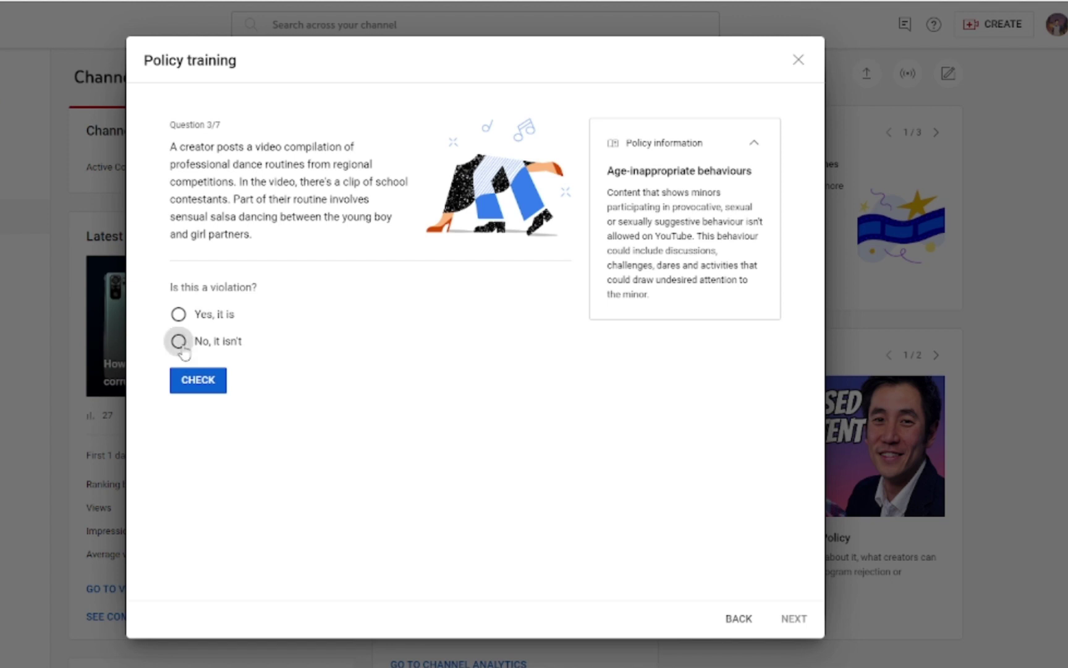
pyautogui.click(197, 379)
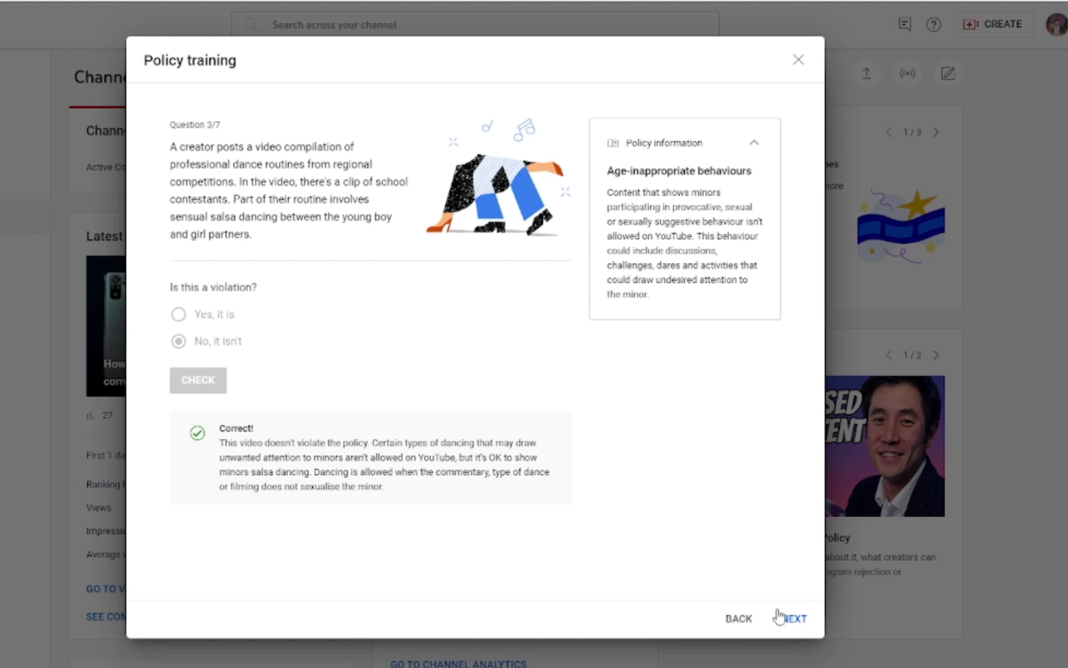
pyautogui.click(803, 624)
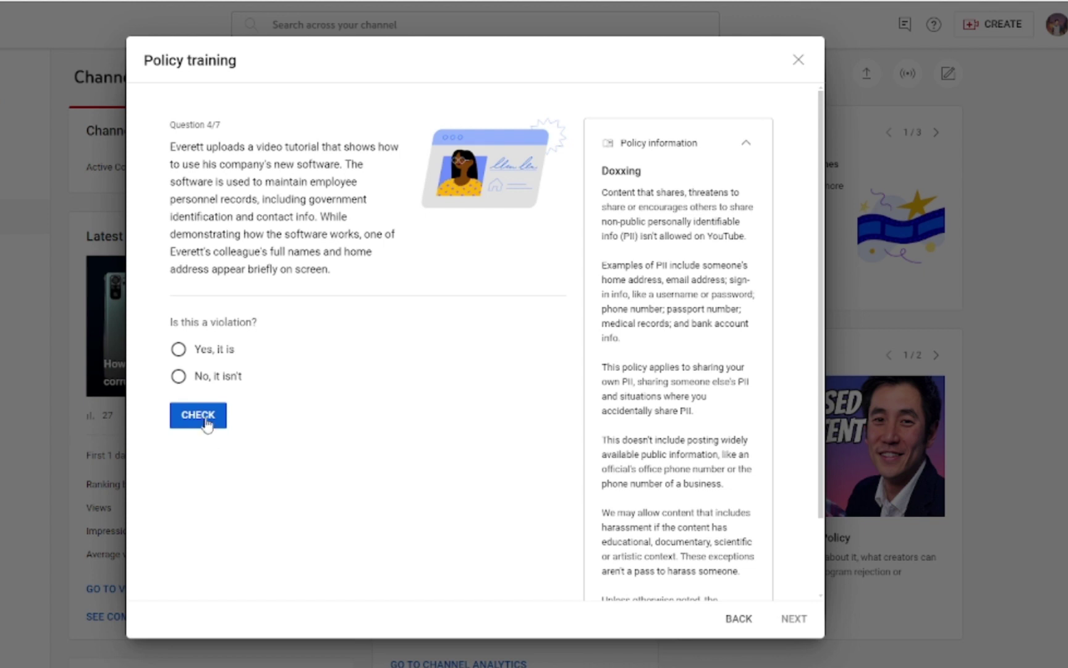
pyautogui.click(189, 350)
pyautogui.click(194, 418)
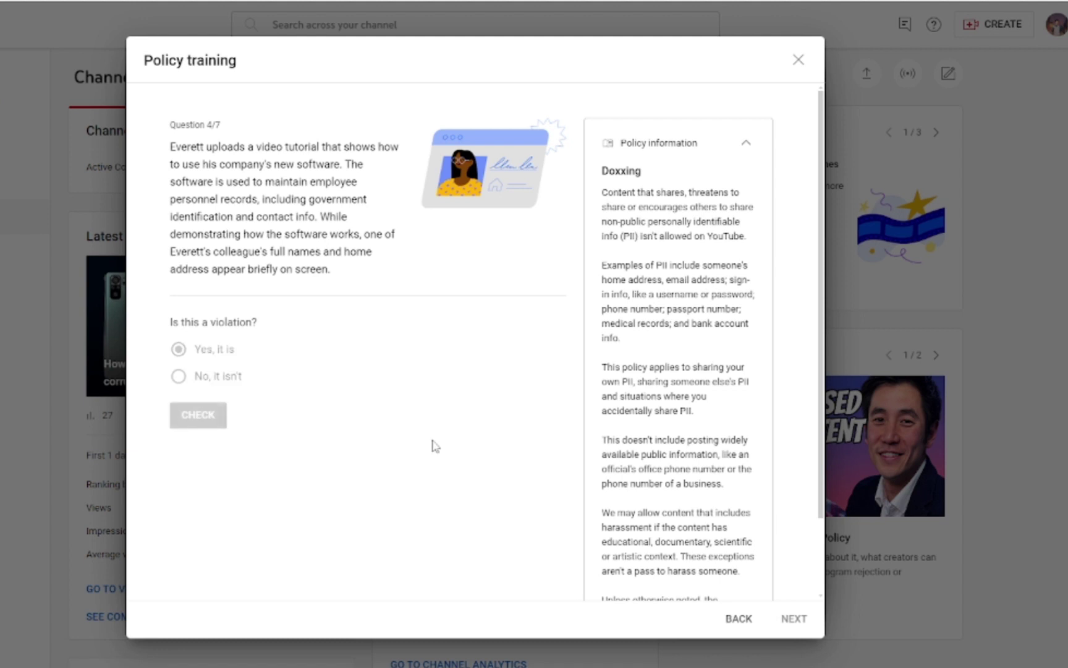
pyautogui.scroll(-3, 427, 448)
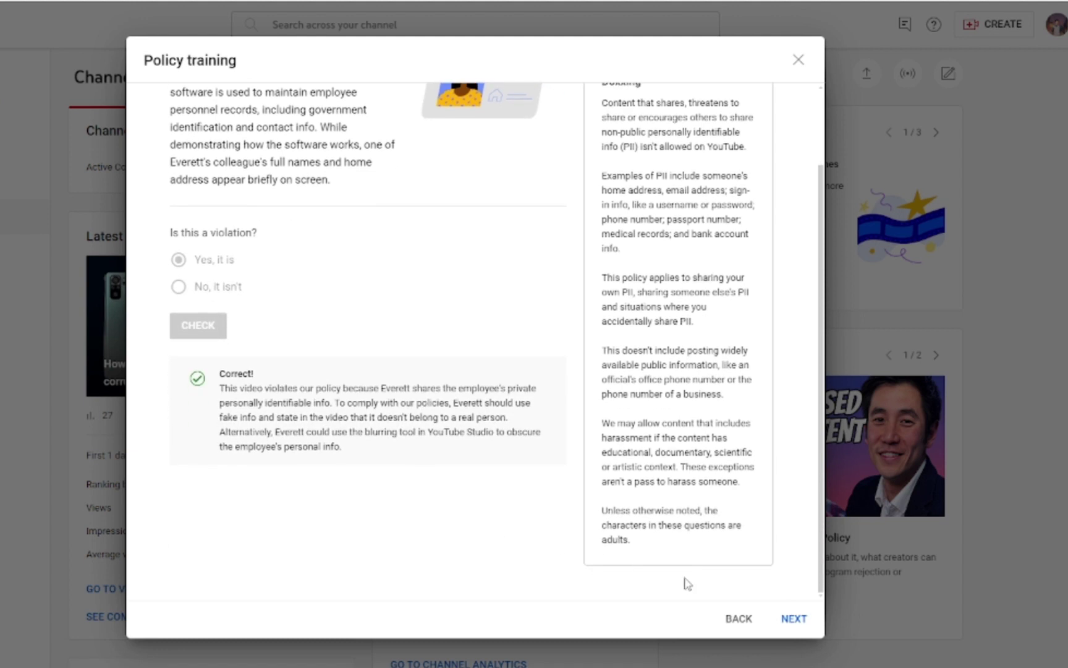
pyautogui.click(806, 616)
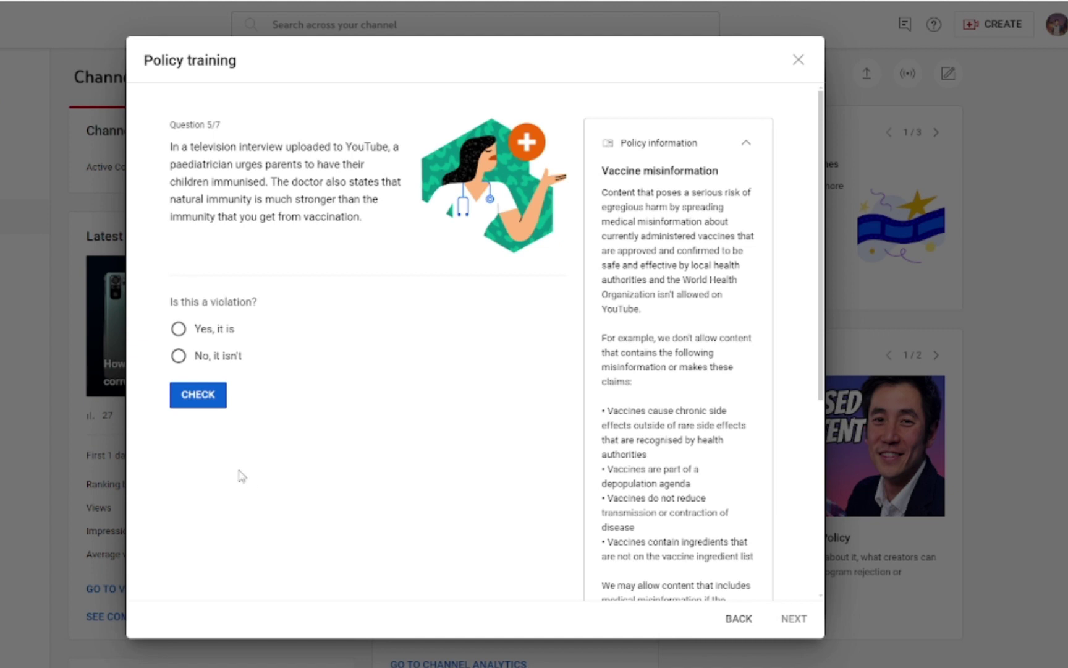
# Step: Try "Yes, it is" as the answer to question 5 on vaccine misinformation, and reset the question
pyautogui.click(178, 329)
pyautogui.click(188, 393)
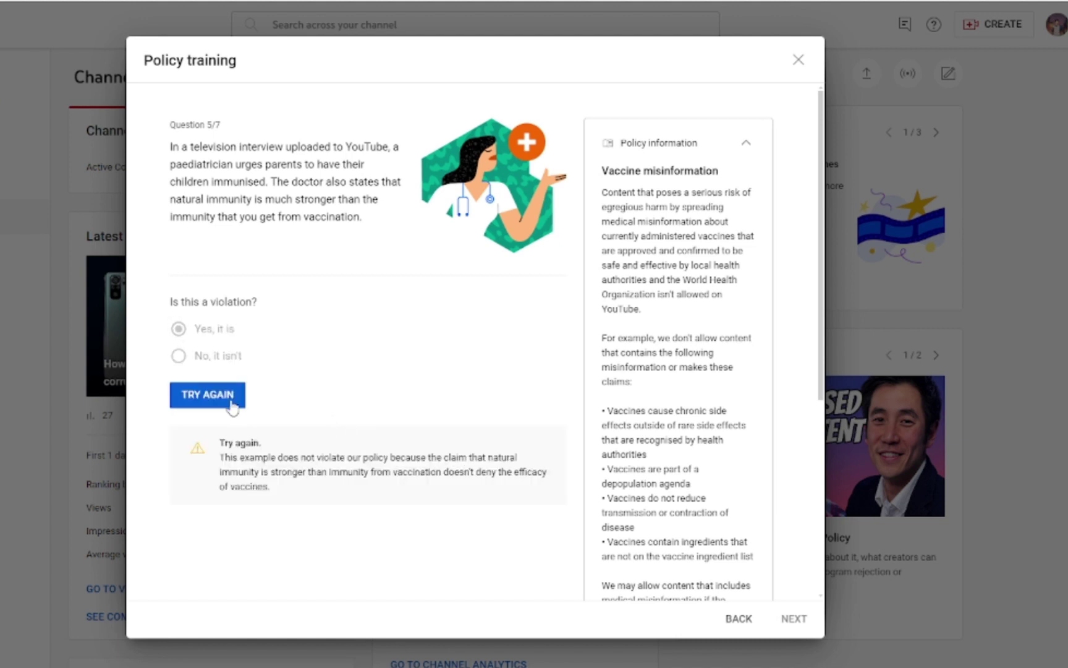
pyautogui.click(197, 400)
# Step: Answer question 5 on vaccine misinformation with "No, it isn't", check it and continue to the following question
pyautogui.click(178, 356)
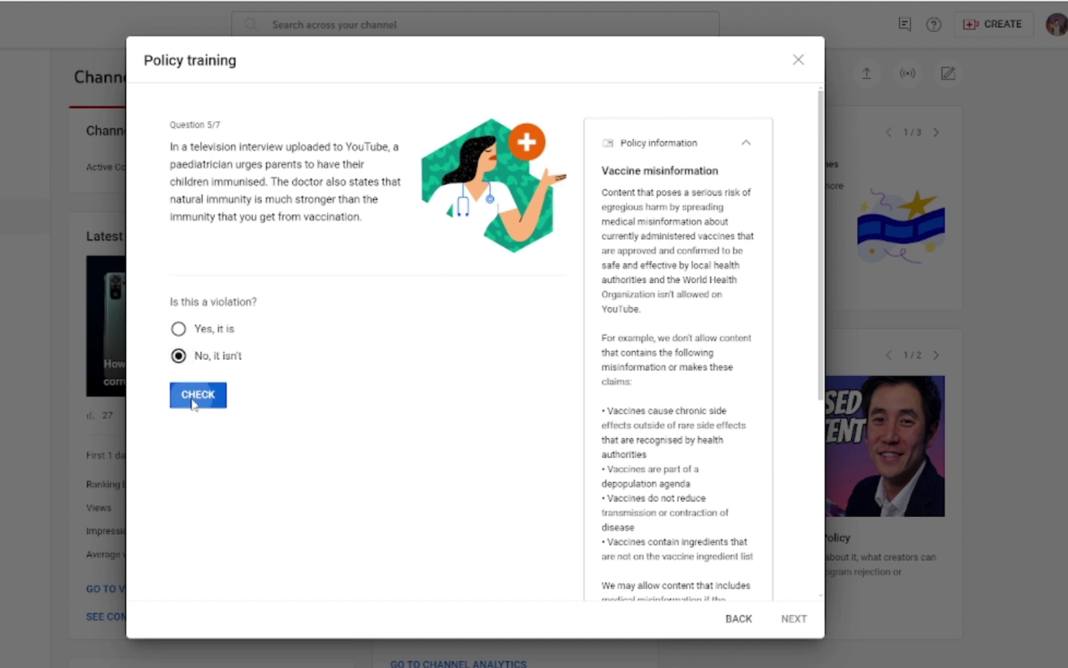
pyautogui.click(192, 394)
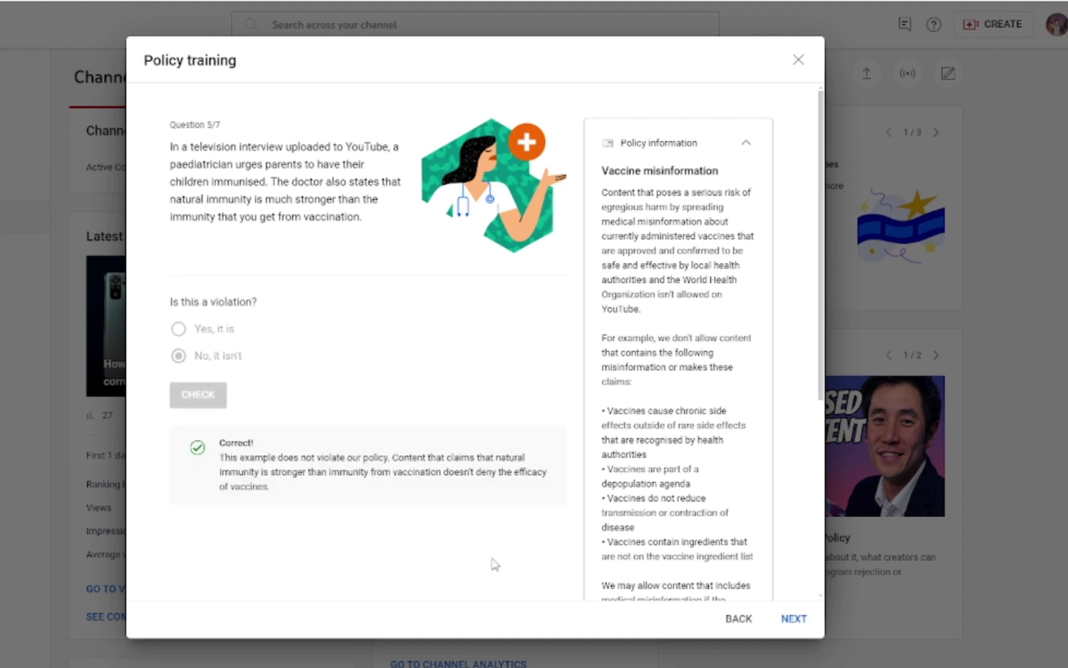
pyautogui.click(795, 624)
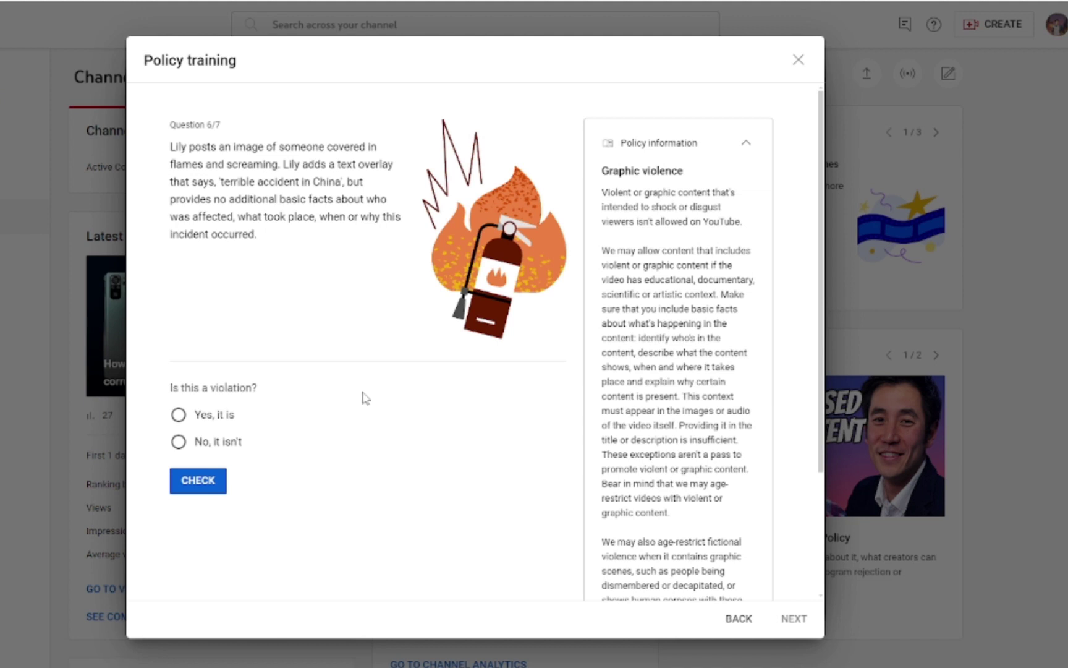
# Step: Try "No, it isn't" as the answer to question 6 on graphic violence, and reset the question
pyautogui.click(178, 441)
pyautogui.click(199, 481)
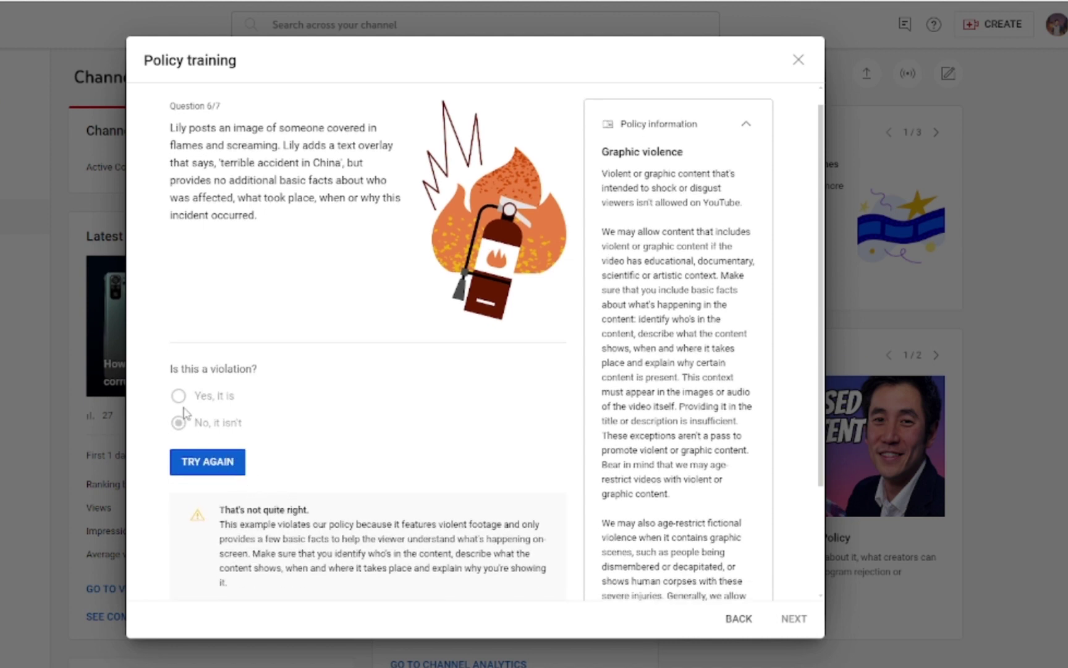
pyautogui.click(193, 468)
# Step: Answer question 6 on graphic violence with "Yes, it is", check it and continue to the last question
pyautogui.click(178, 414)
pyautogui.click(202, 479)
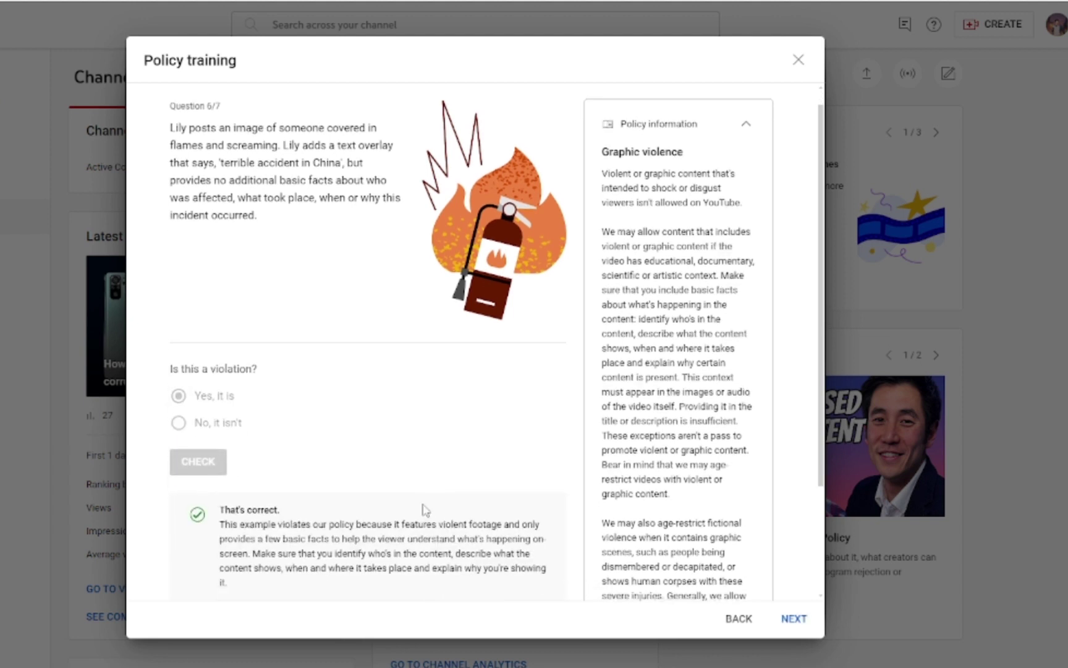
pyautogui.scroll(-3, 427, 517)
pyautogui.click(796, 619)
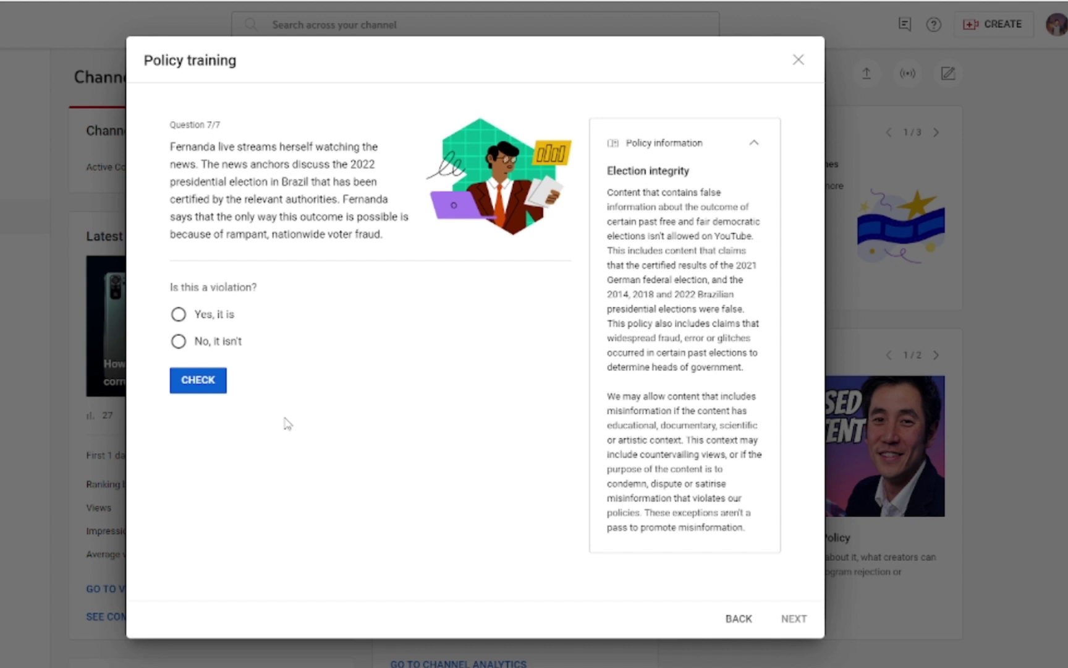
# Step: Try "No, it isn't" as the answer to question 7 on election integrity, and reset the question
pyautogui.click(181, 342)
pyautogui.click(214, 386)
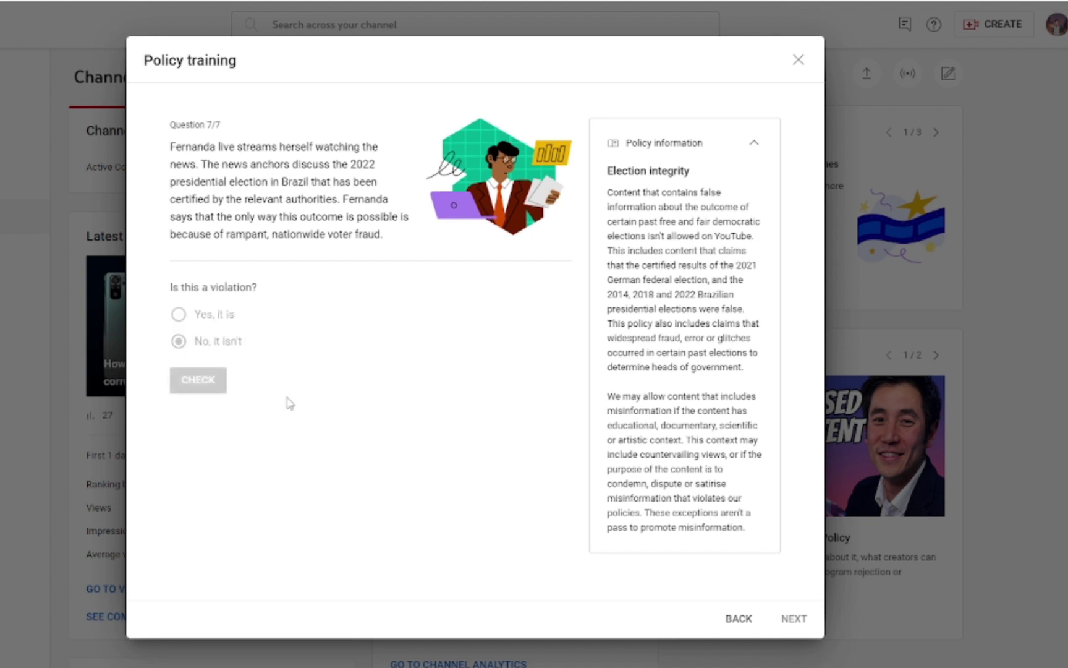
pyautogui.click(213, 381)
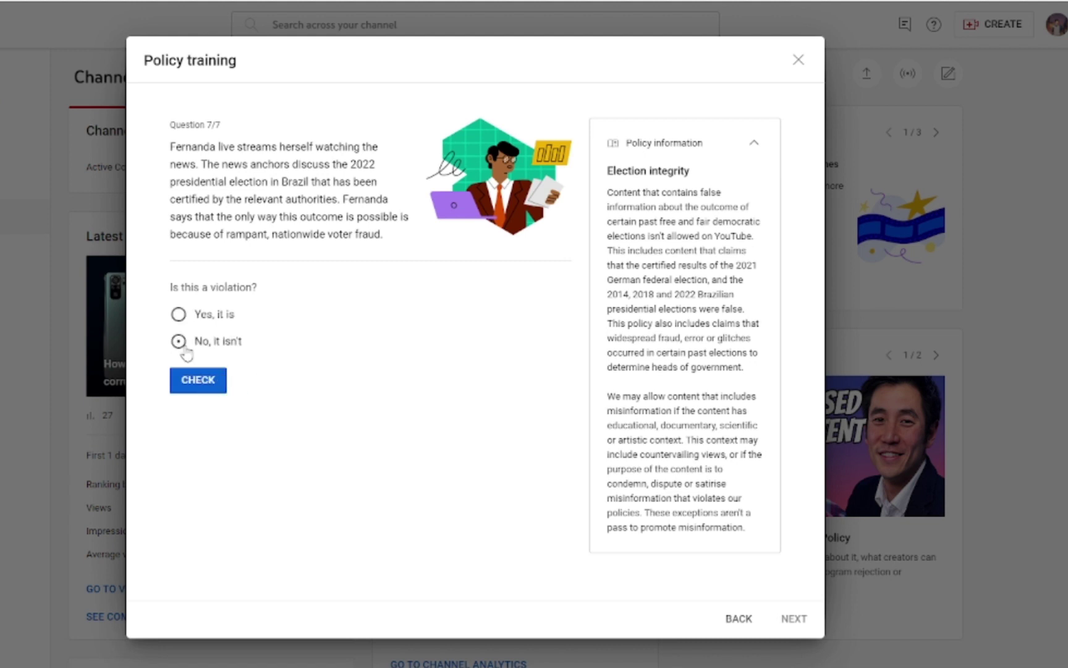
# Step: Answer question 7 on election integrity with "Yes, it is", check it, and finish and close the policy training
pyautogui.click(178, 314)
pyautogui.click(185, 383)
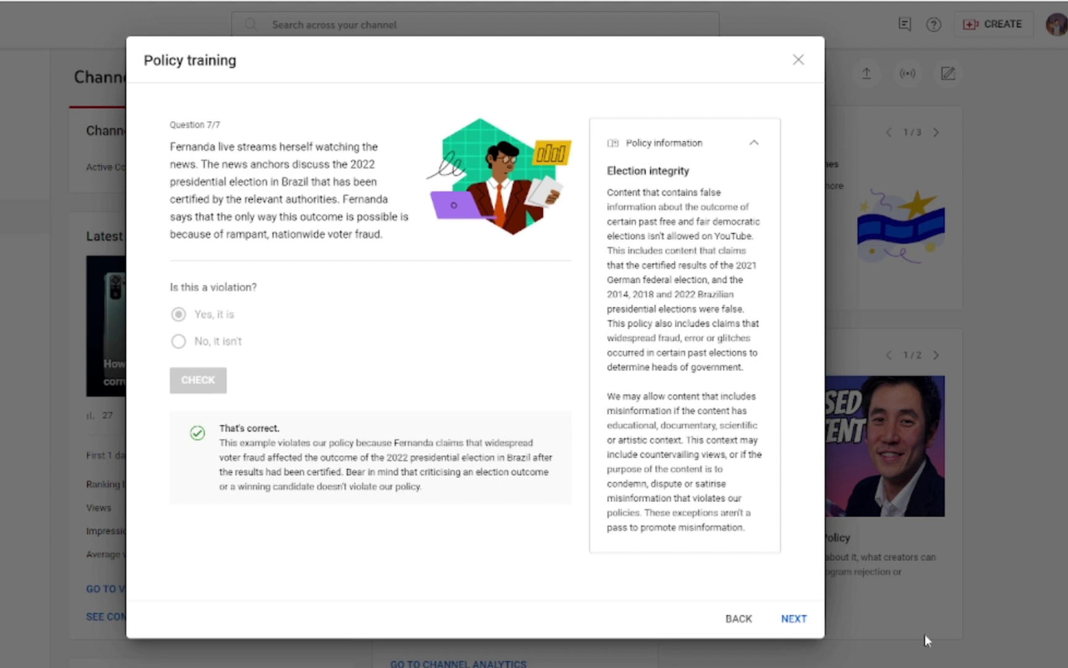
pyautogui.click(792, 620)
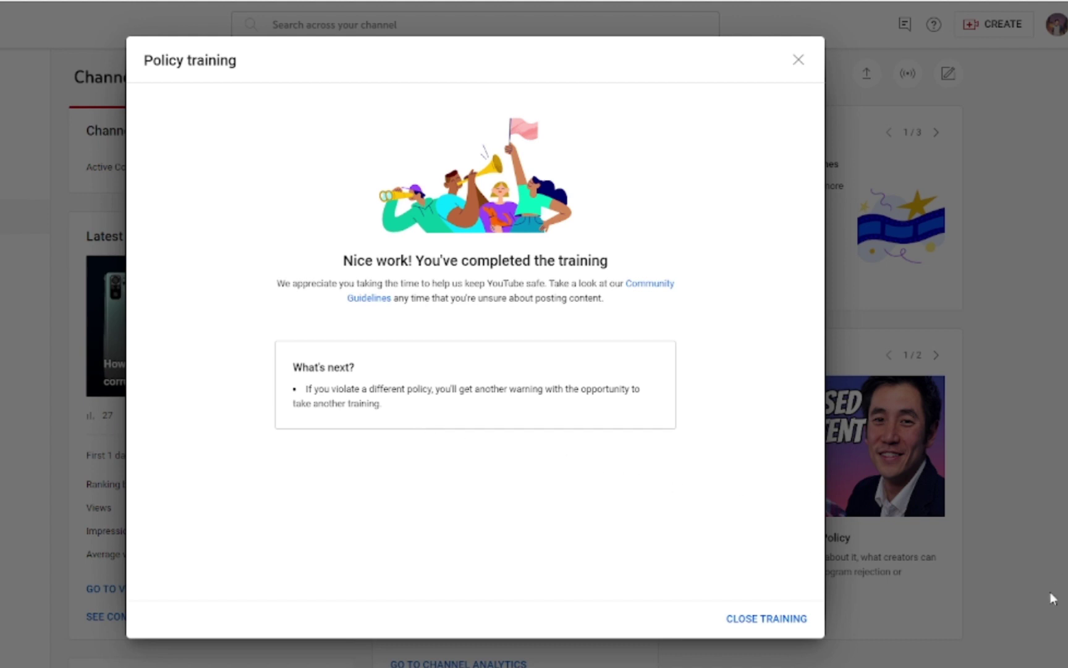
pyautogui.click(769, 618)
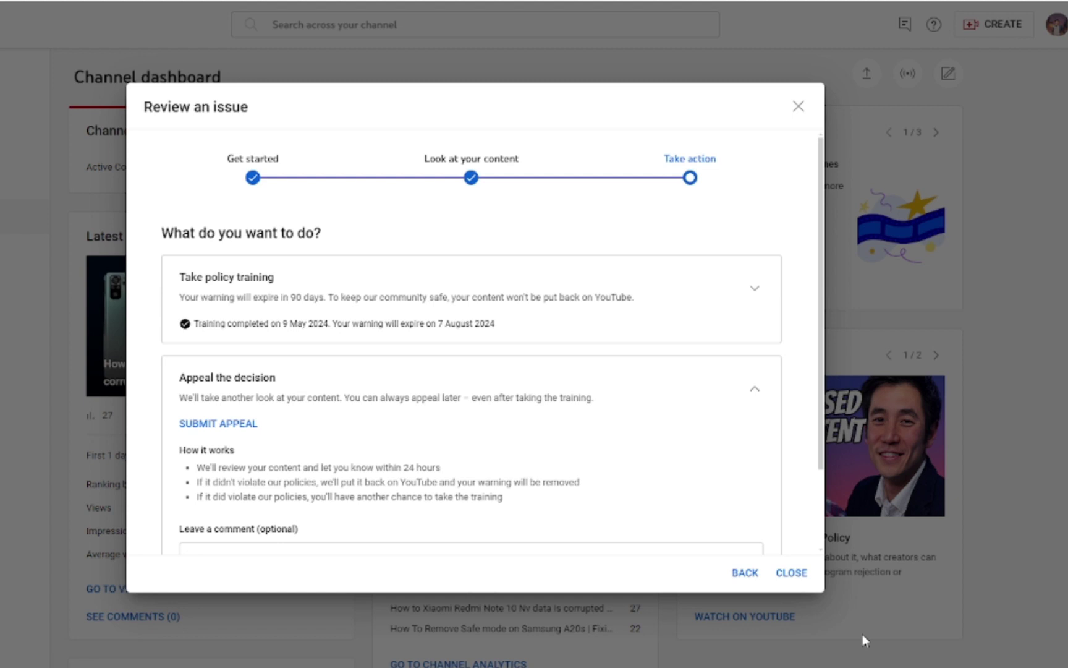
# Step: Look over the training status and the appeal section of the issue review, and close the review
pyautogui.scroll(-2, 489, 409)
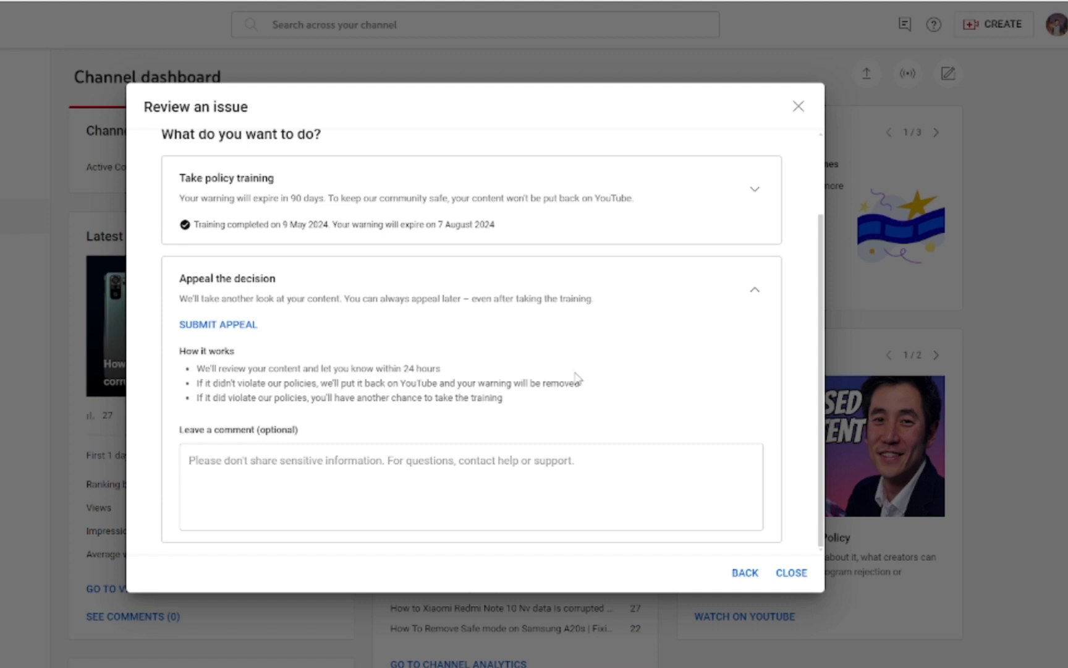
pyautogui.scroll(2, 576, 383)
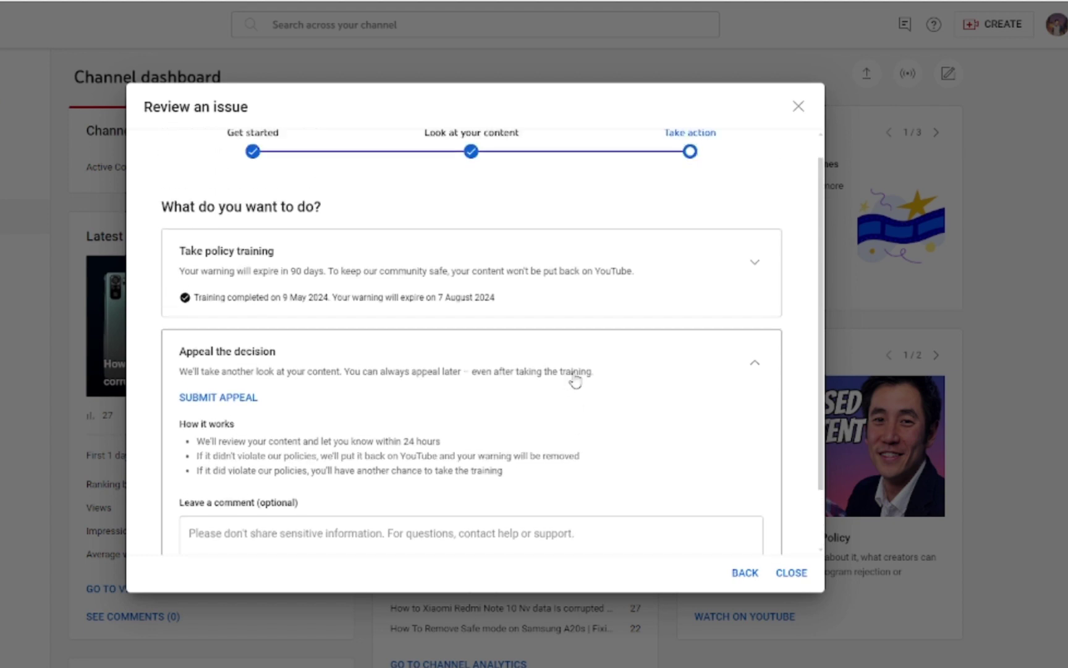
pyautogui.scroll(-2, 572, 377)
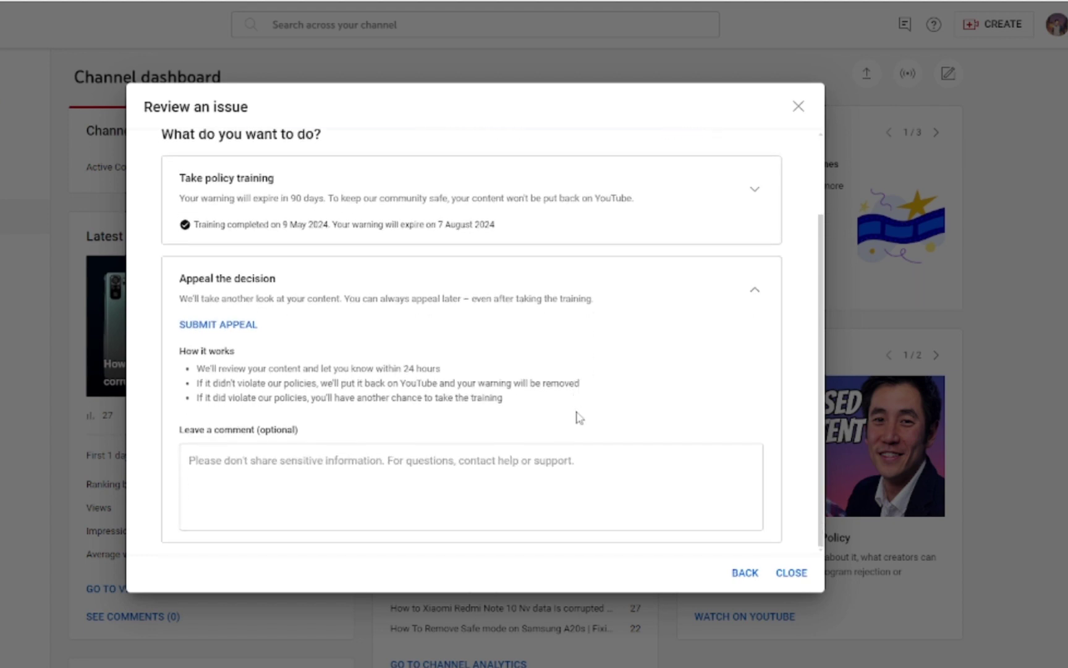
pyautogui.click(804, 574)
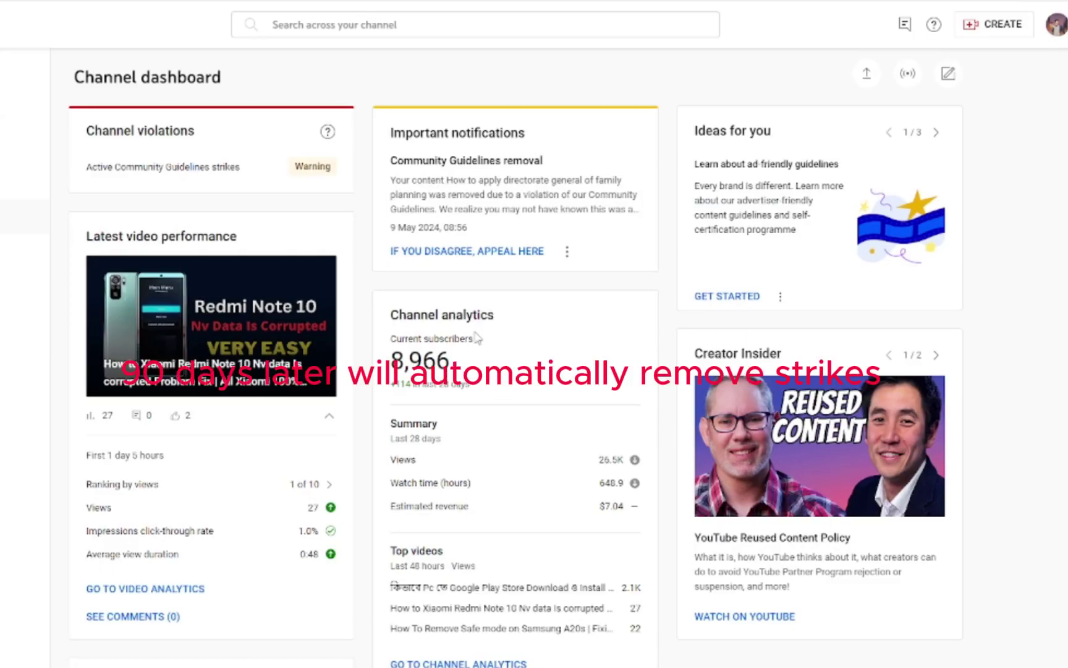
pyautogui.scroll(-3, 473, 337)
pyautogui.scroll(3, 248, 248)
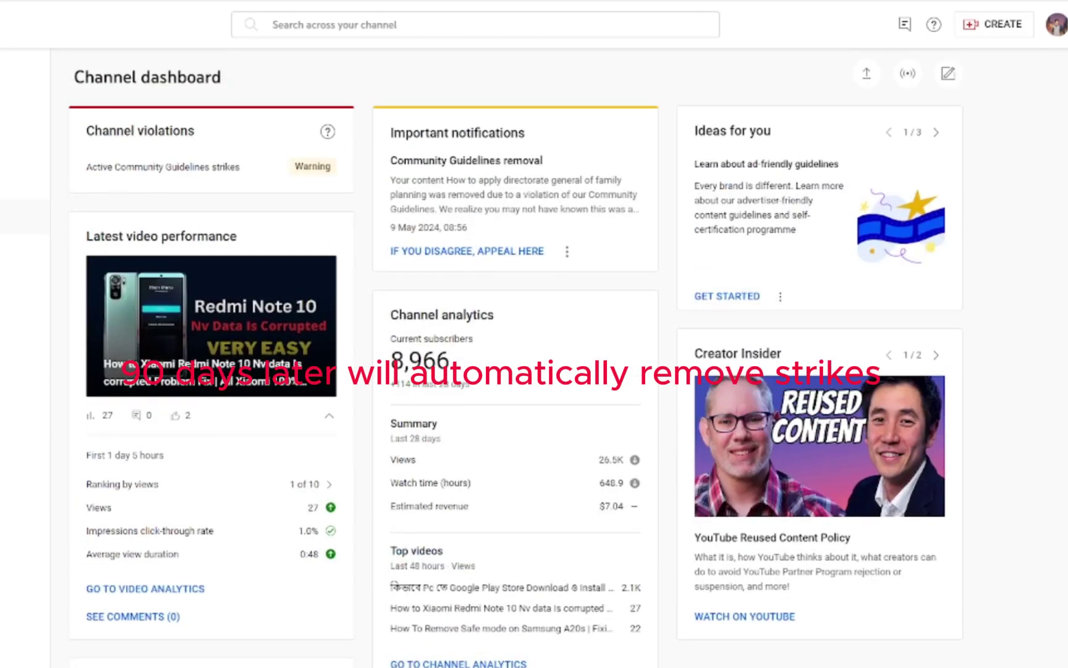